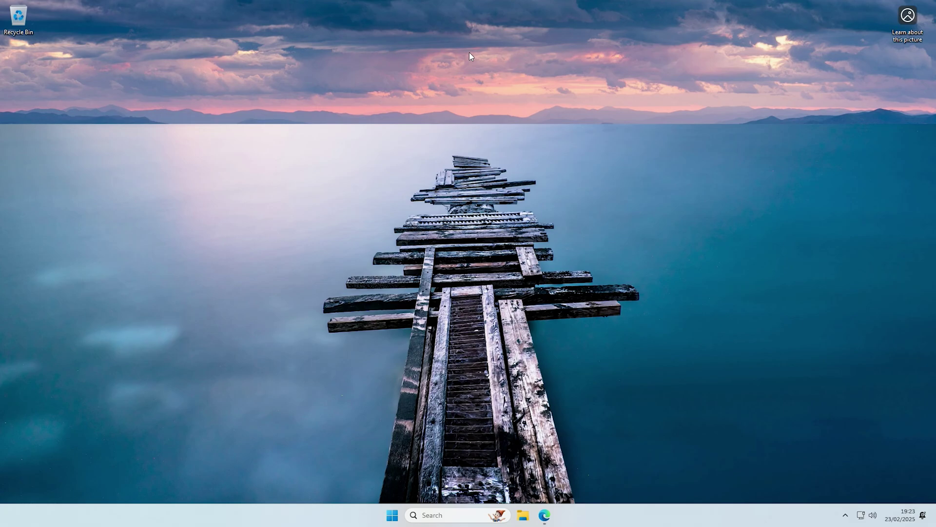
Step: Bring Edge back, scroll the Microsoft download page, and close the Download Windows 11 tab
click(545, 515)
scroll(277, 103, down, 1)
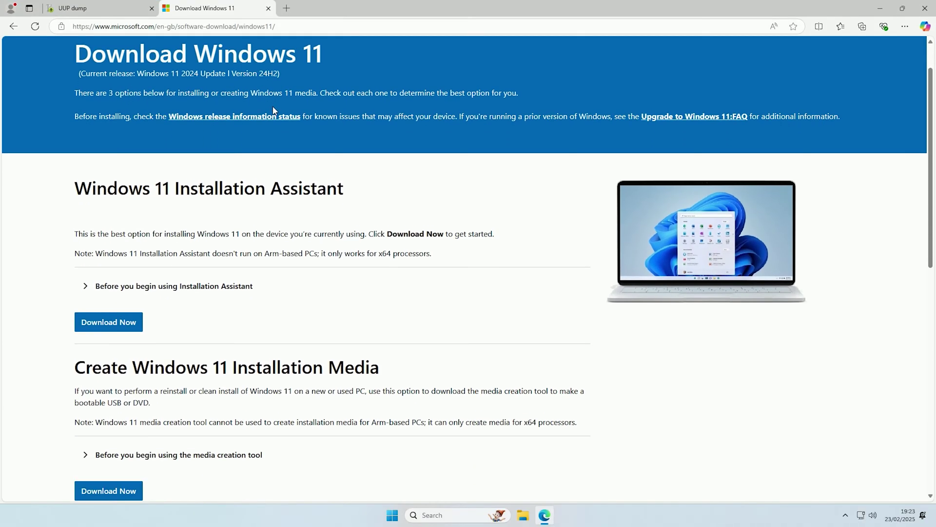
scroll(274, 111, up, 1)
click(259, 122)
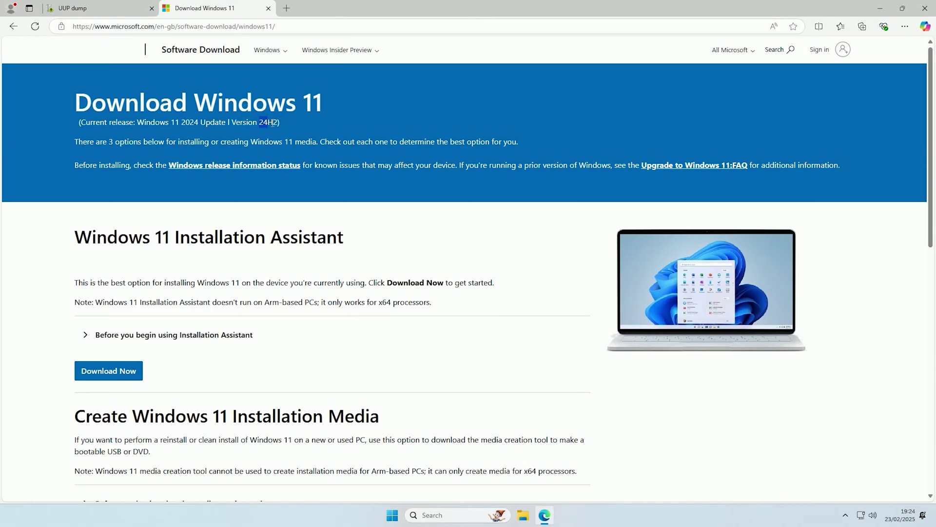
scroll(291, 128, down, 10)
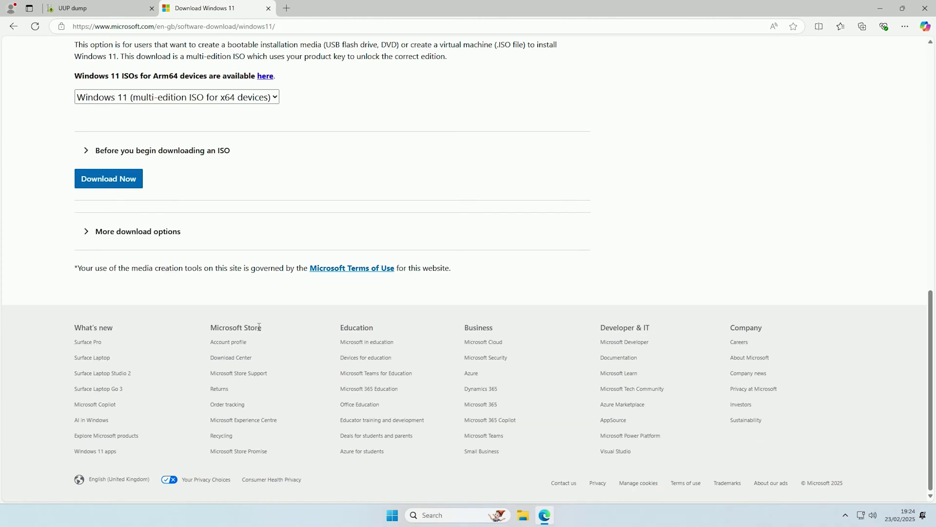
scroll(250, 227, up, 3)
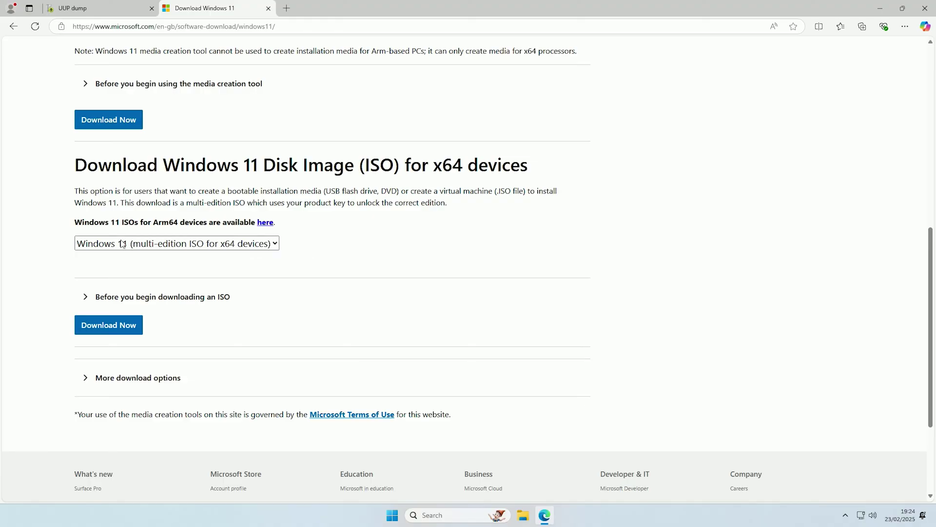
scroll(312, 273, up, 2)
scroll(307, 281, up, 6)
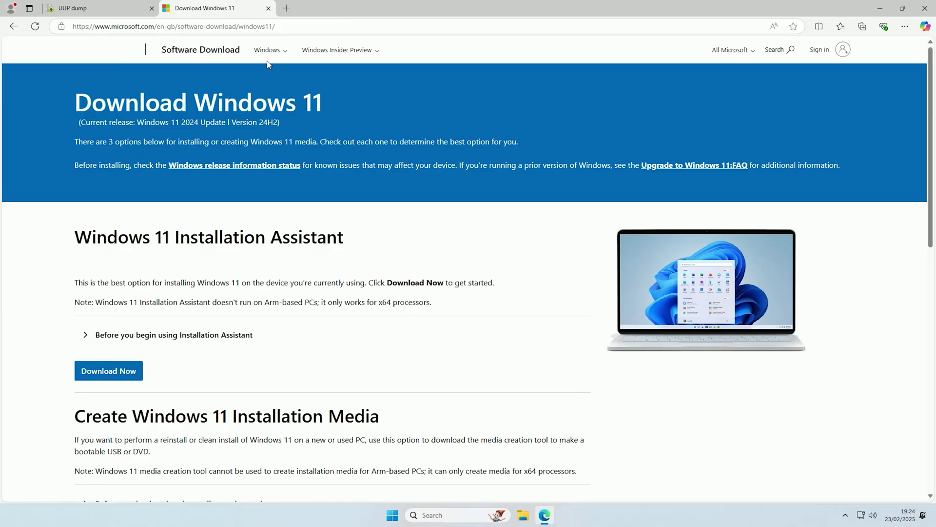
click(268, 9)
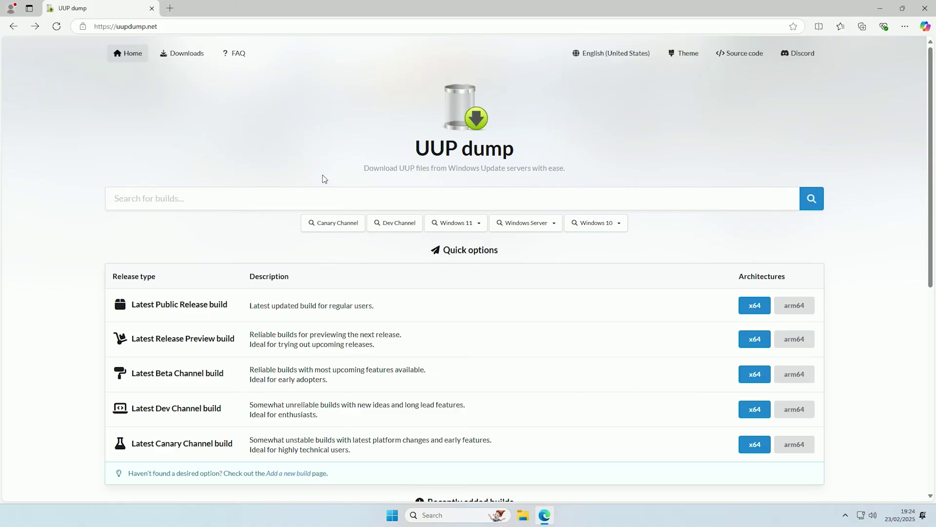
Step: Search UUP dump for 'windows 11 23h2' and review the 124 builds found
click(179, 194)
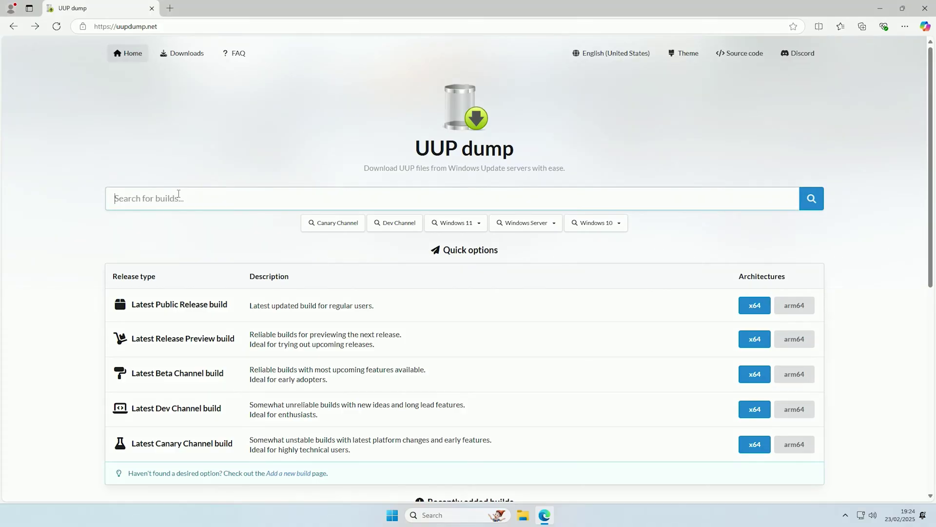
text(windows 11 23h2)
key(Return)
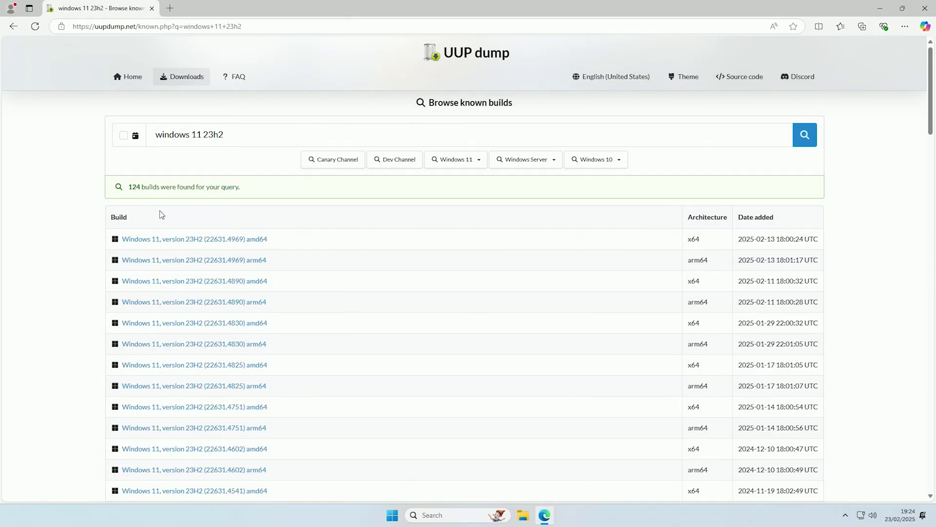
scroll(230, 268, down, 1)
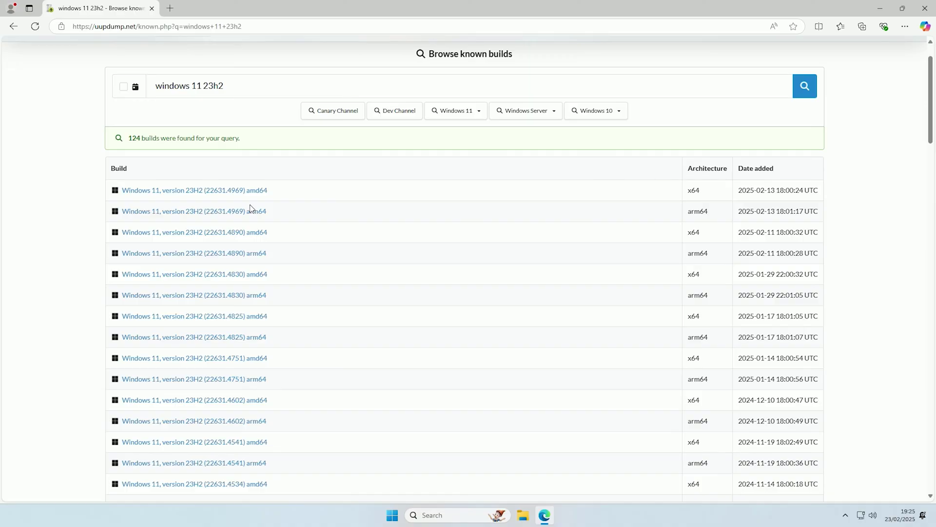
click(241, 89)
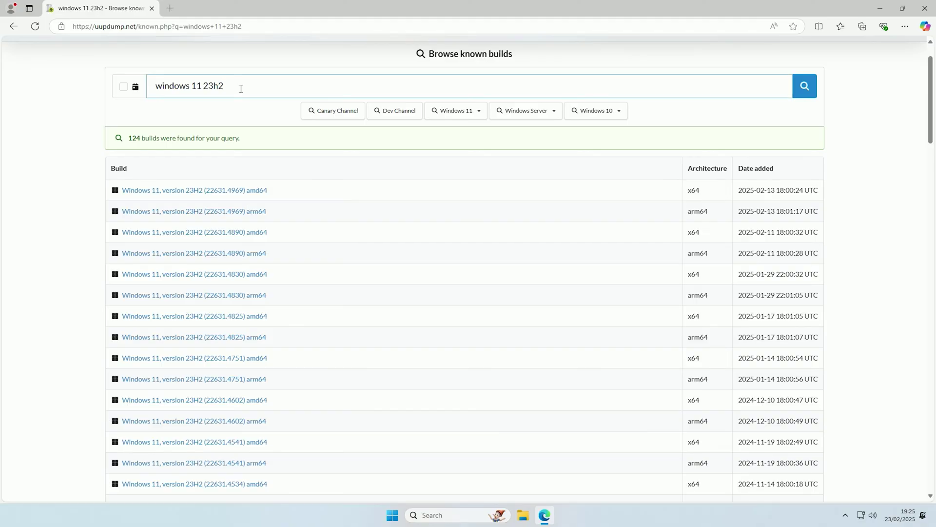
Step: Add 'amd64' to the search and open the 22631.4969 amd64 build
text(amd5)
key(BackSpace)
text(64)
key(Return)
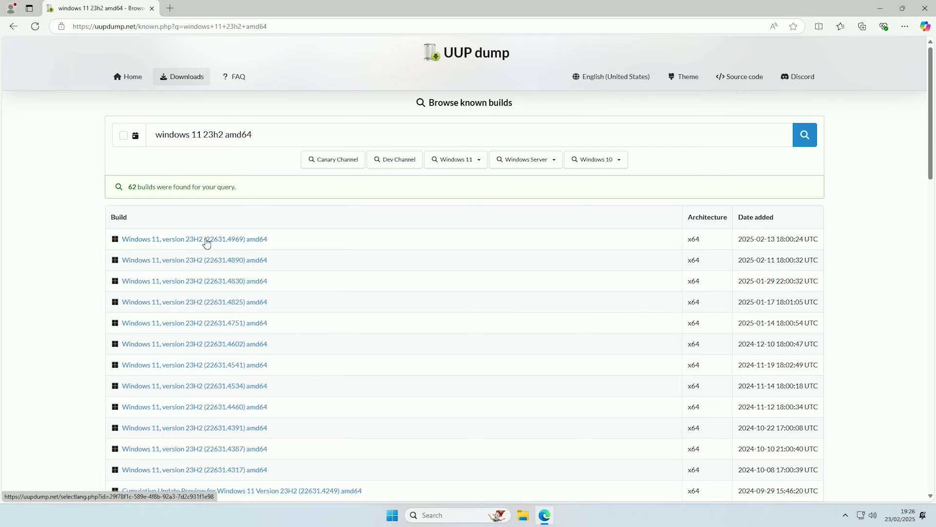
click(176, 242)
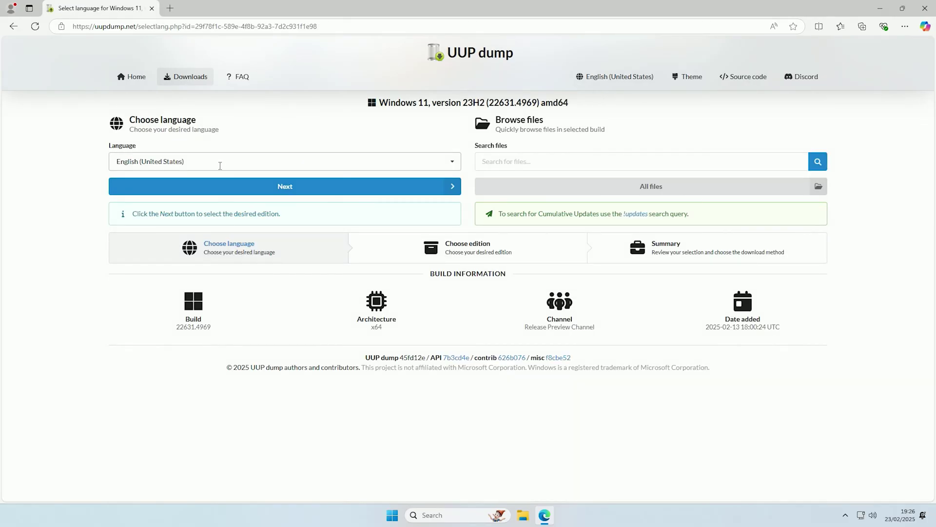
Step: Set the build language to English (United Kingdom) and continue to editions
click(452, 162)
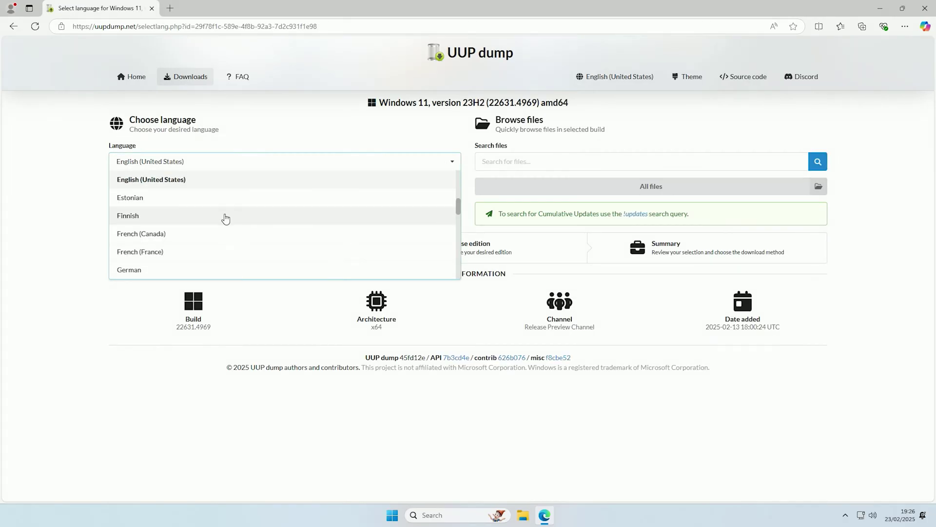
scroll(187, 200, up, 1)
click(185, 208)
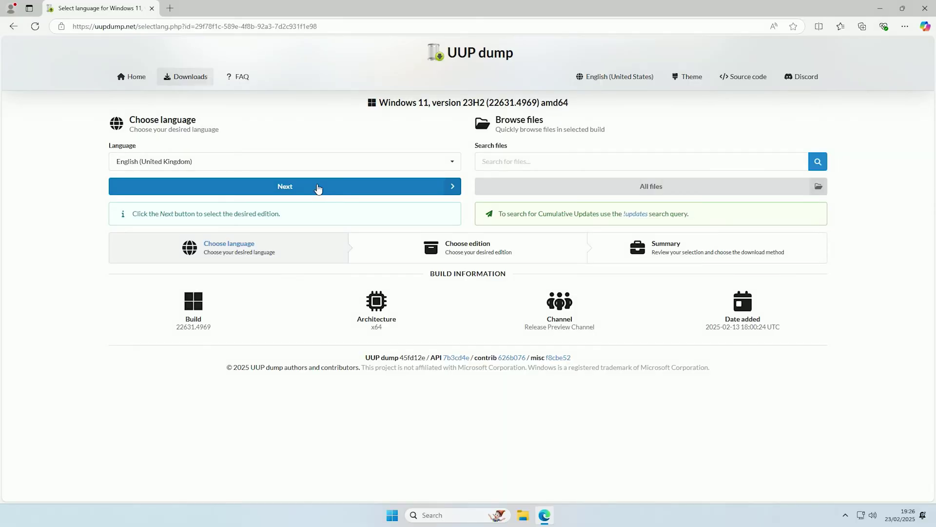
click(318, 187)
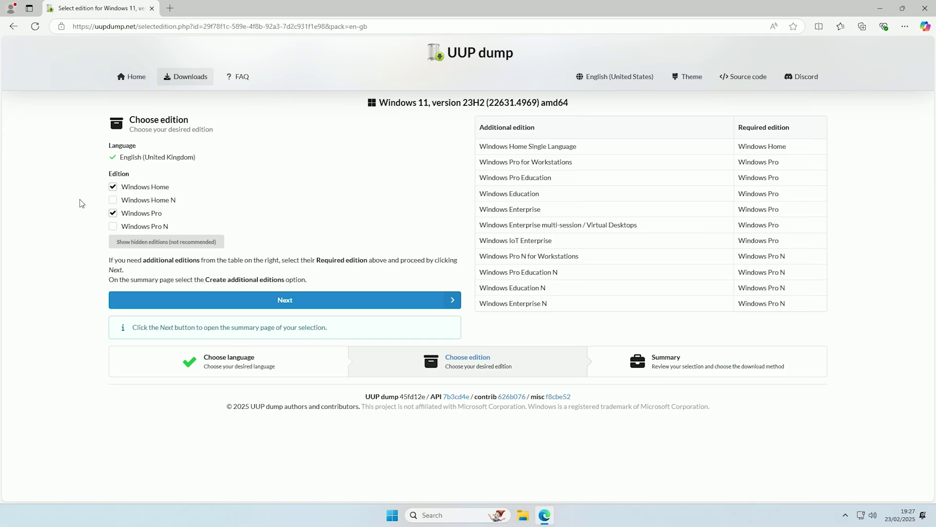
Step: Create the 'Download and convert to ISO' package for Home and Pro, then minimise Edge
click(308, 299)
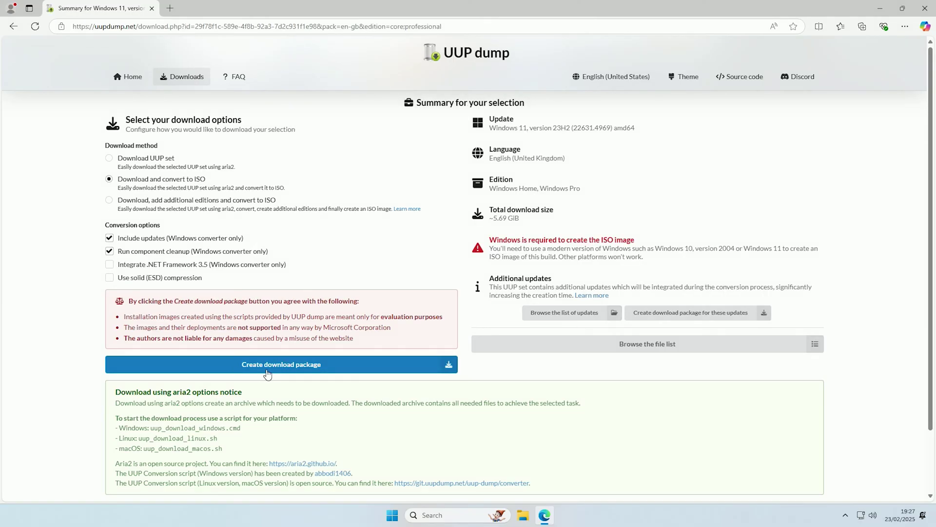
click(309, 368)
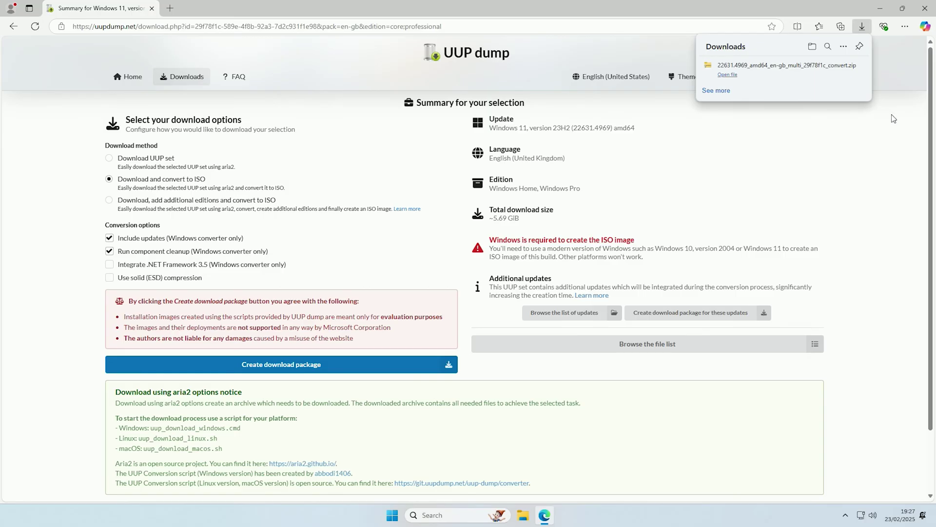
click(879, 8)
Step: Extract the downloaded convert zip in Downloads and delete the original zip
click(523, 515)
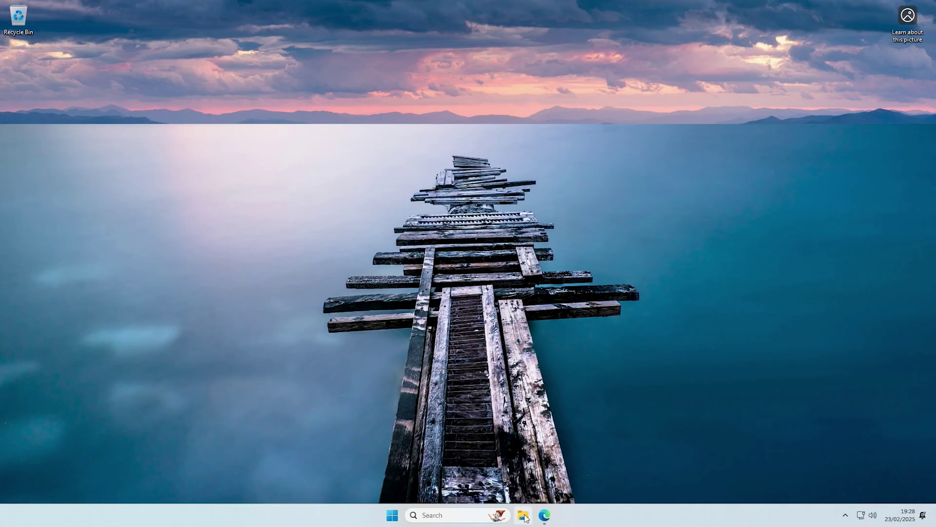
click(372, 187)
right_click(372, 188)
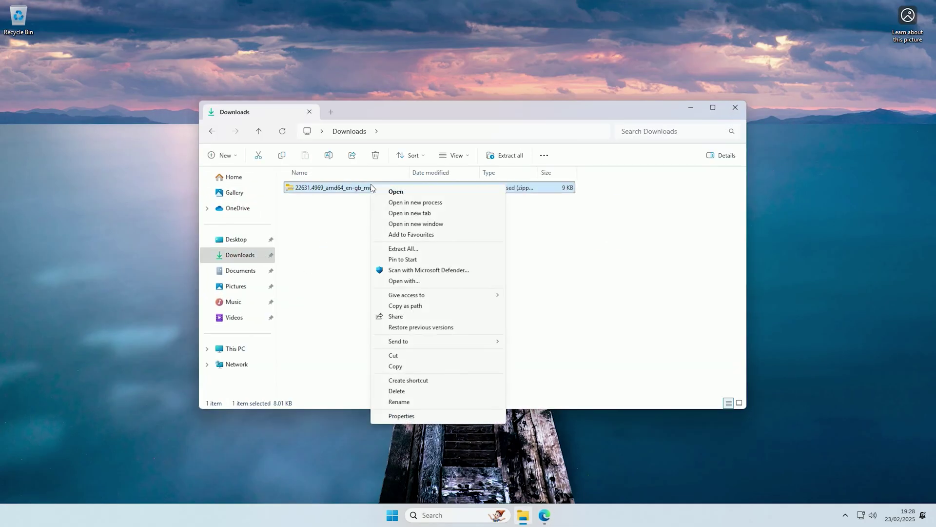
click(439, 261)
click(555, 350)
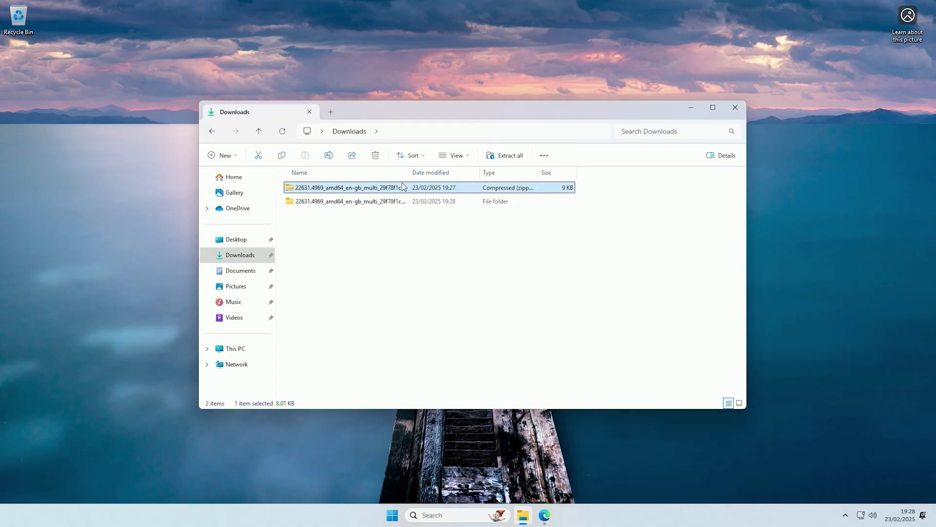
key(Delete)
Step: Open the extracted convert folder and set Group by to (None)
double_click(341, 190)
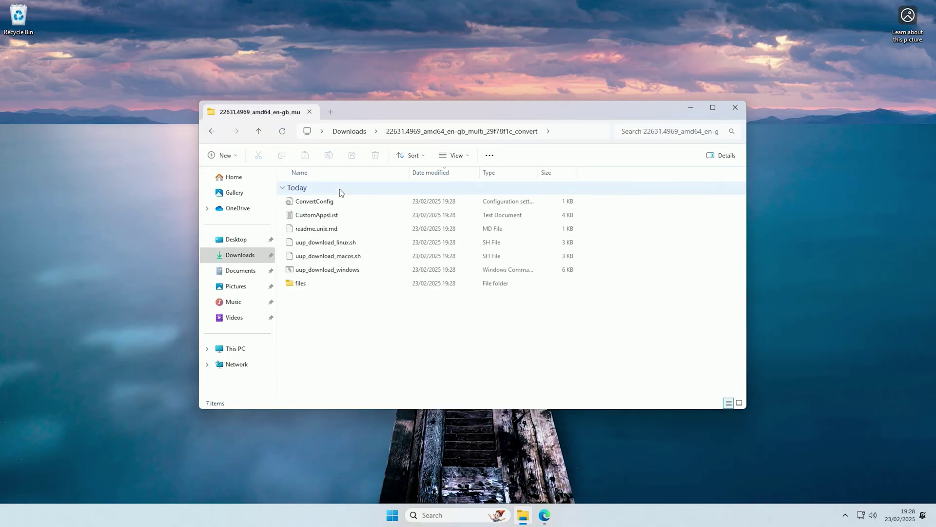
click(411, 155)
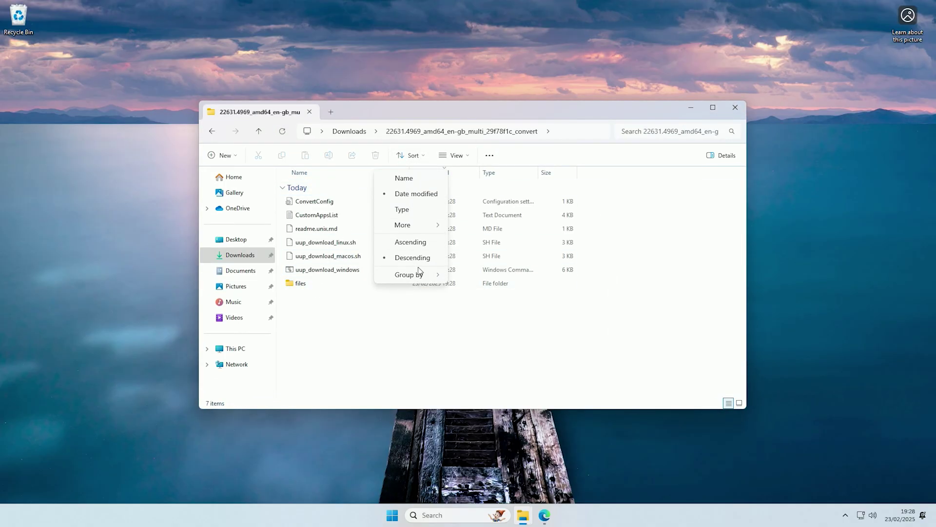
mouse_move(429, 274)
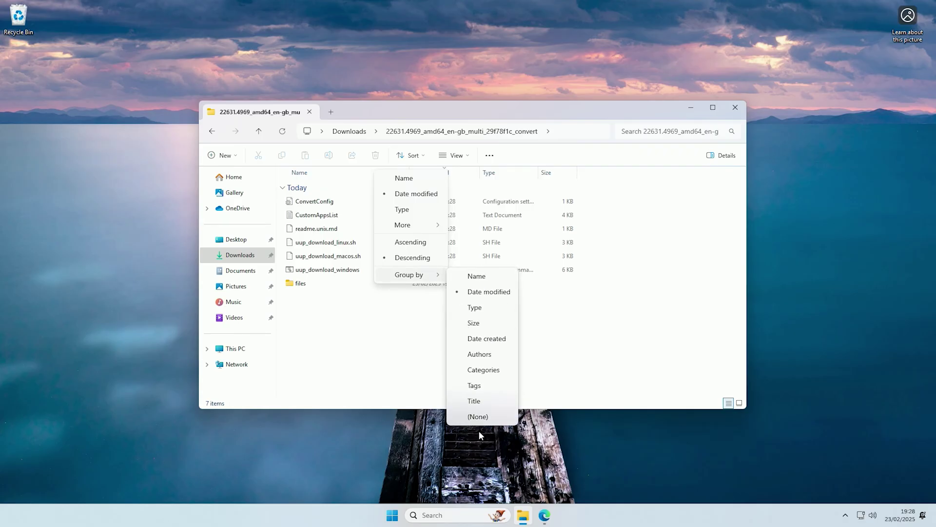
click(477, 417)
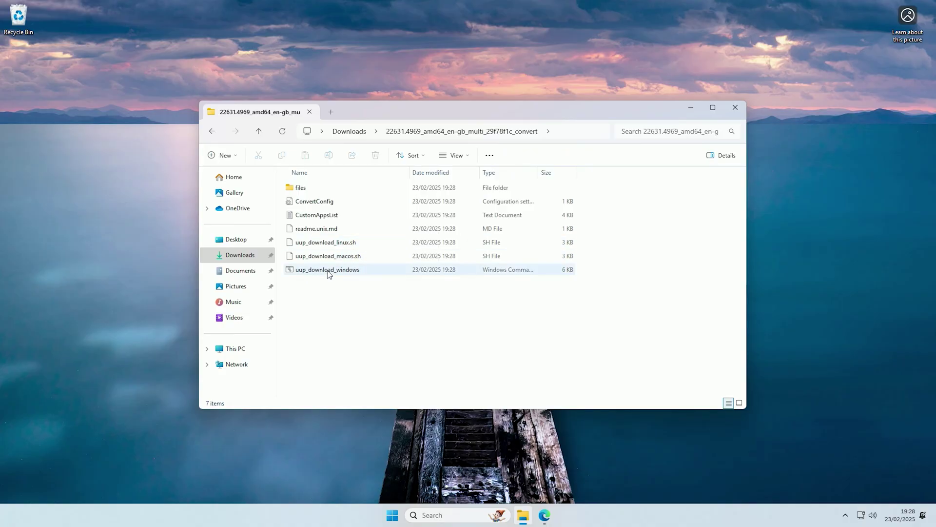
Step: Delete uup_download_macos.sh and uup_download_linux.sh, then select the Windows download script
click(367, 257)
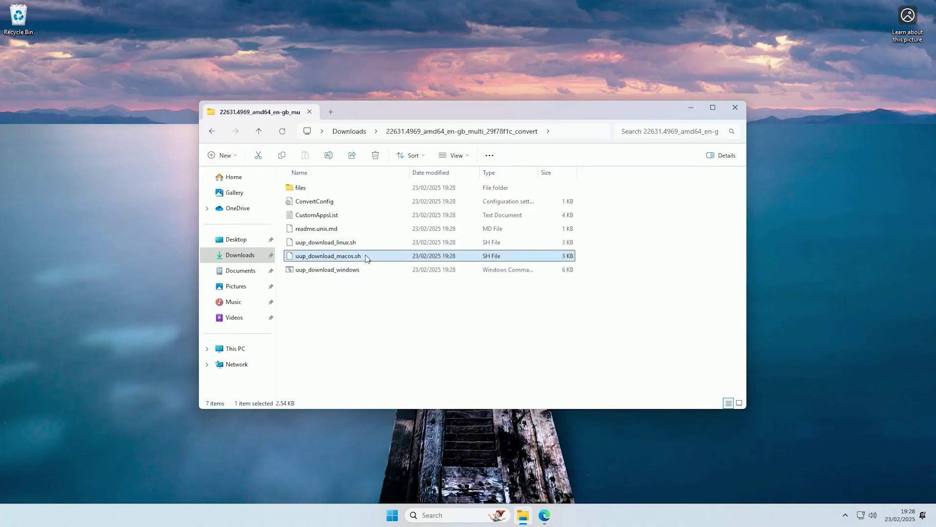
key(Delete)
key(Up)
key(Delete)
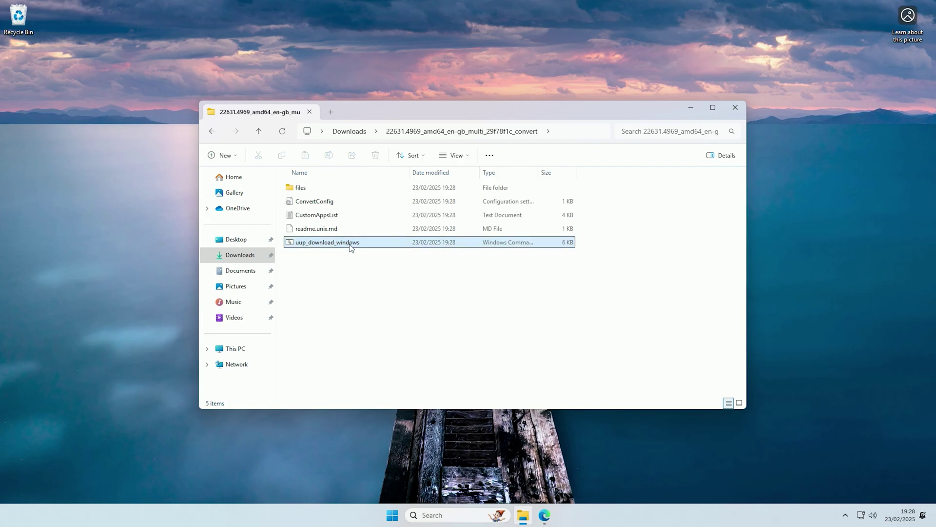
click(380, 246)
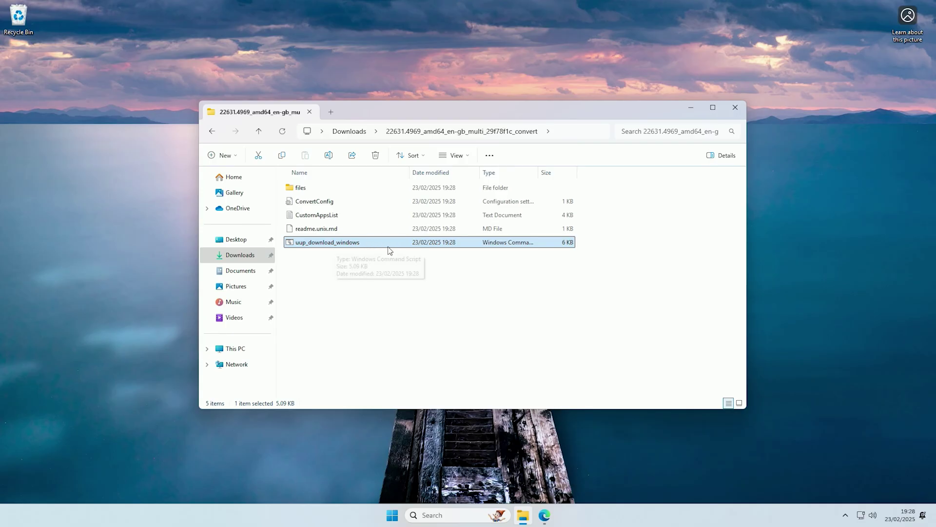
right_click(340, 246)
Step: Run uup_download_windows as administrator past SmartScreen and UAC, then exit when finished
click(397, 317)
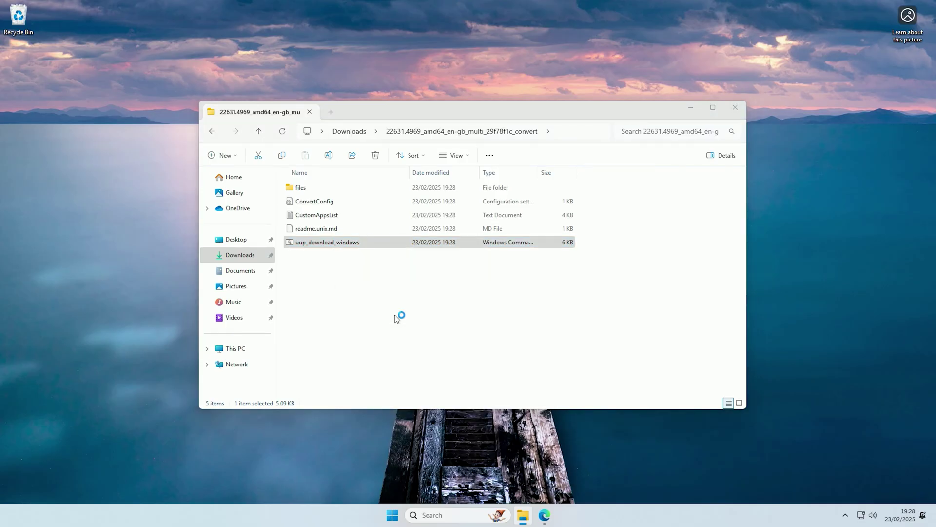
click(359, 186)
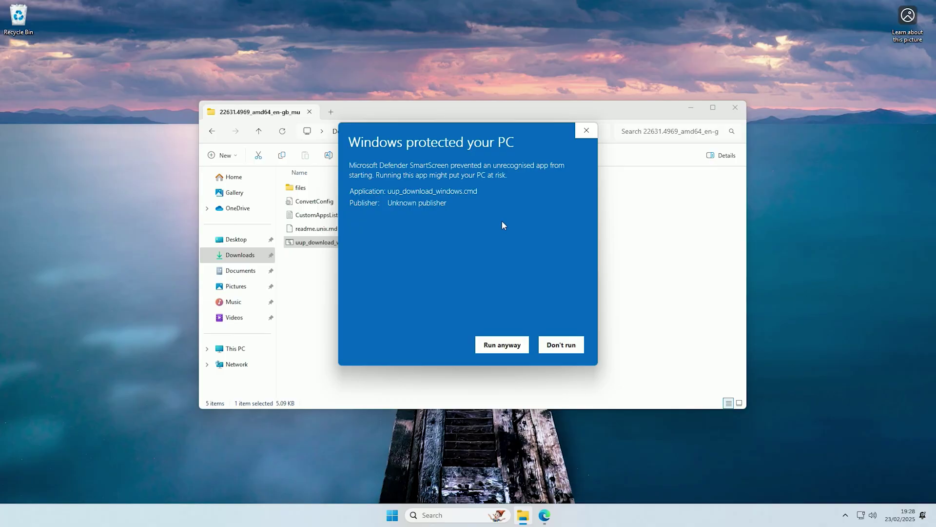
click(503, 345)
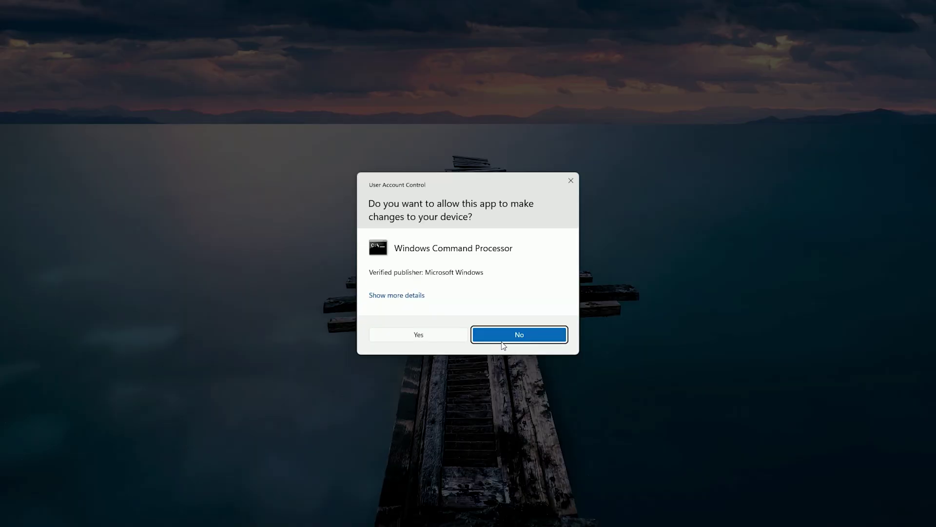
key(alt+y)
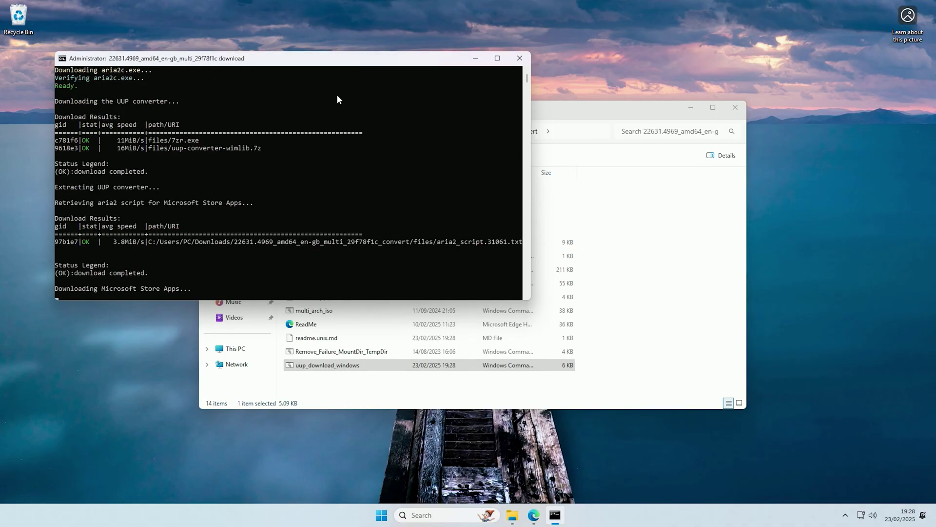
drag(383, 64, 443, 37)
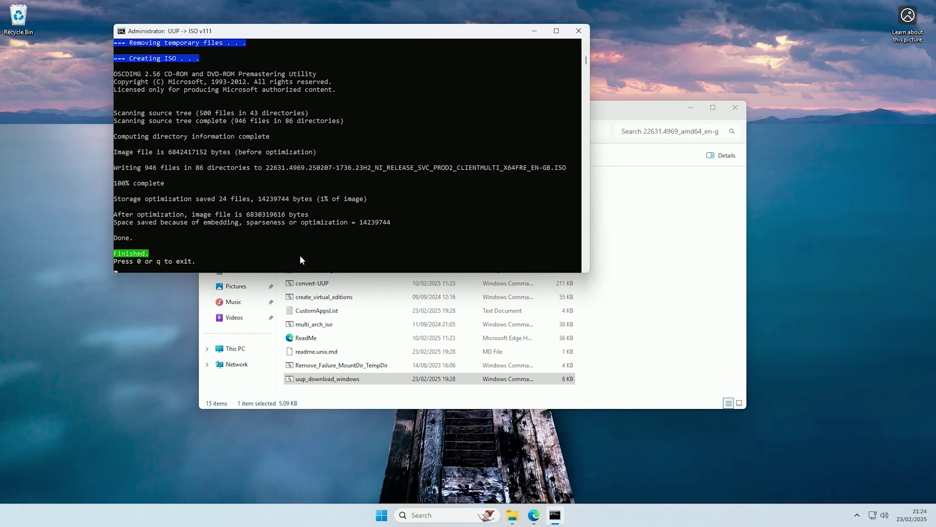
key(0)
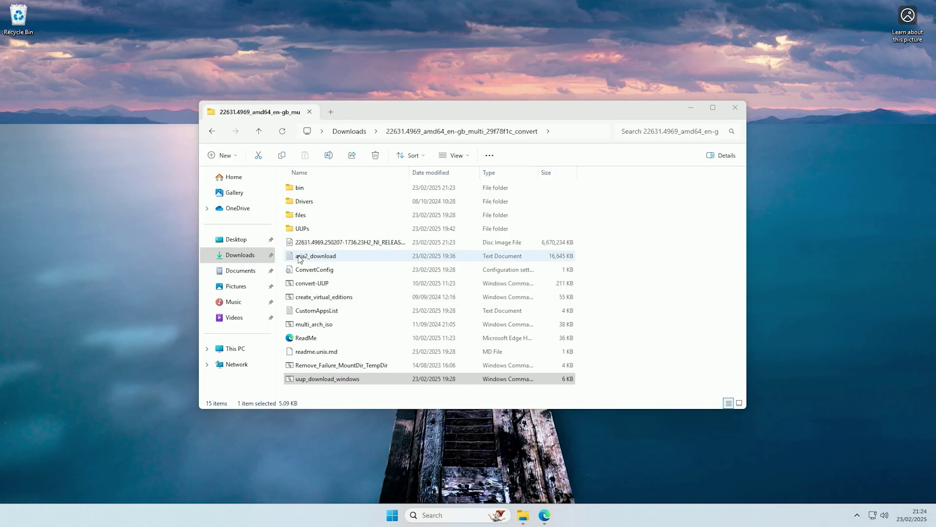
Step: Rename the 22631.4969 ISO file to 'Windows 11 23H2' after widening the Name column
click(341, 379)
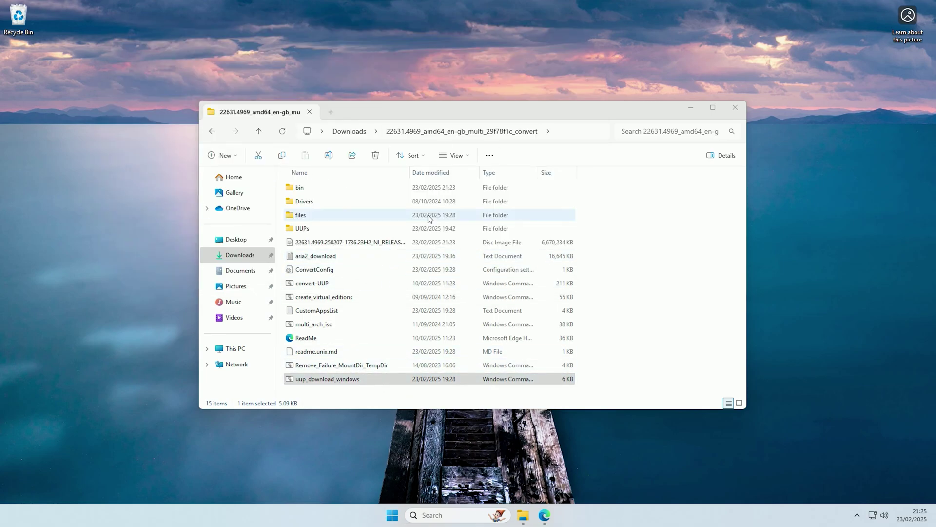
click(399, 246)
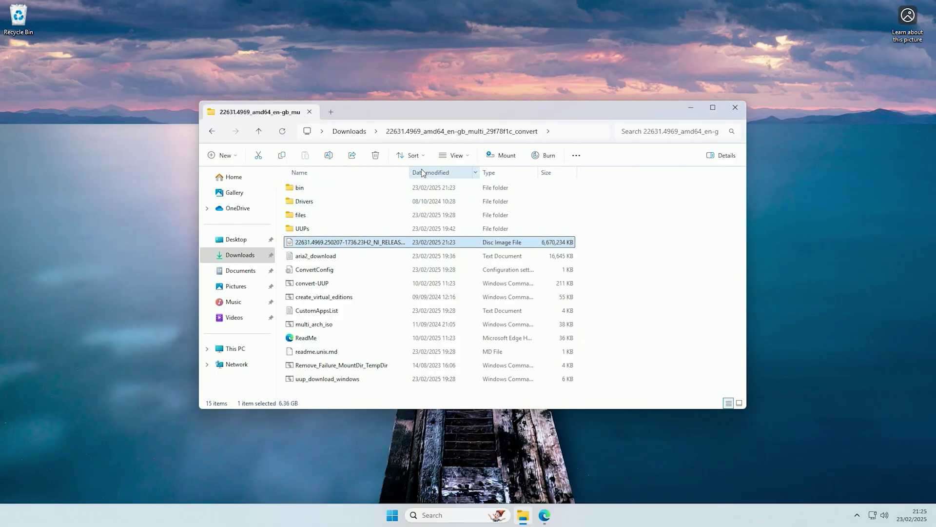
drag(411, 172, 492, 173)
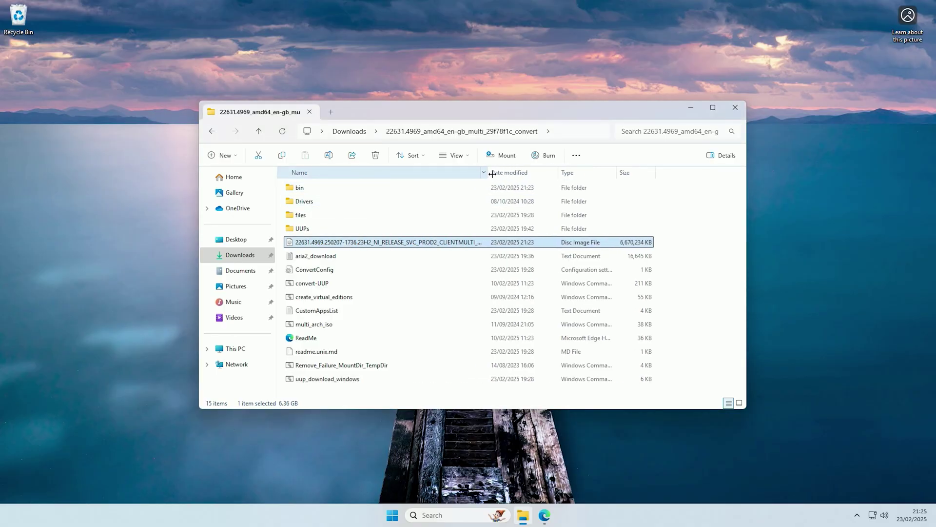
click(455, 242)
text(Wi)
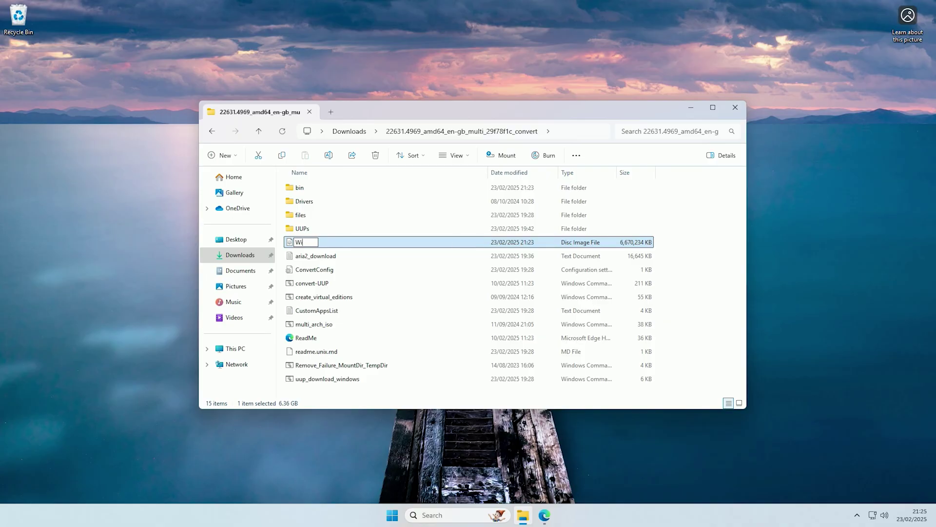
text(ndows 11 23H)
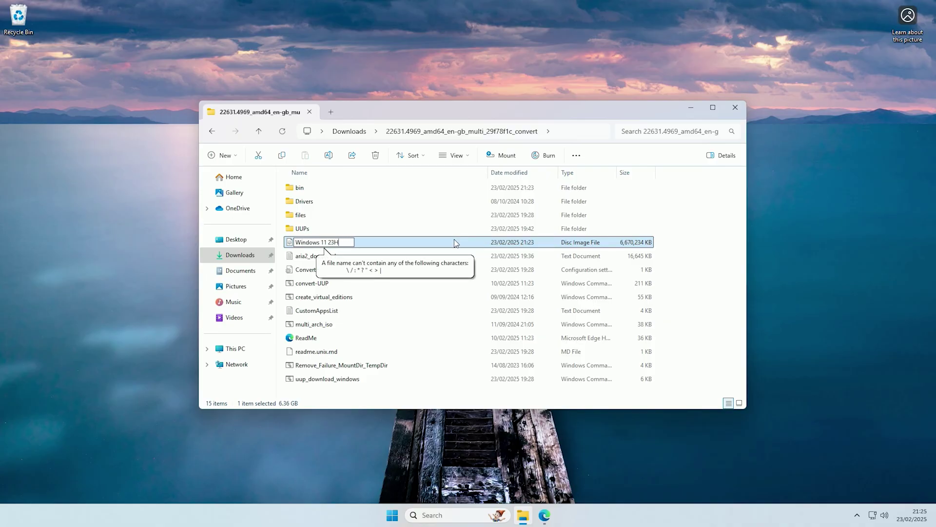
text(2)
click(727, 271)
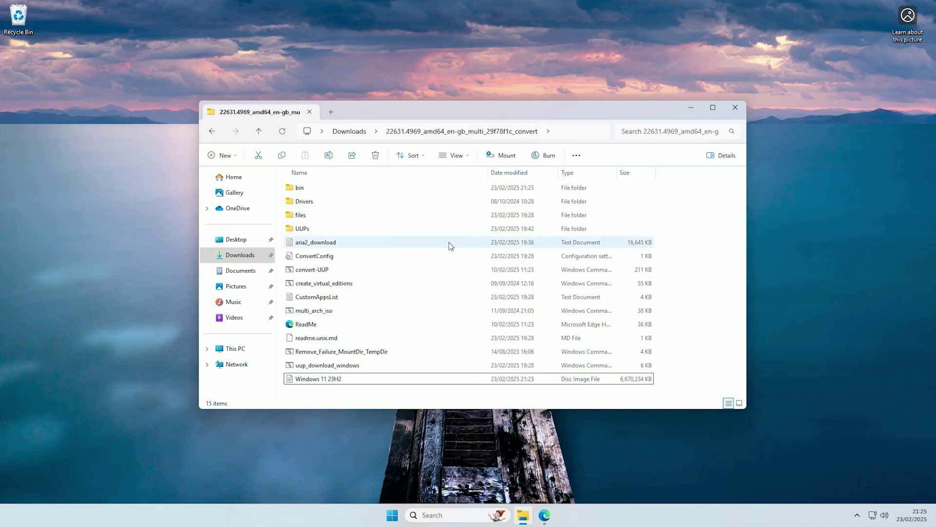
click(365, 381)
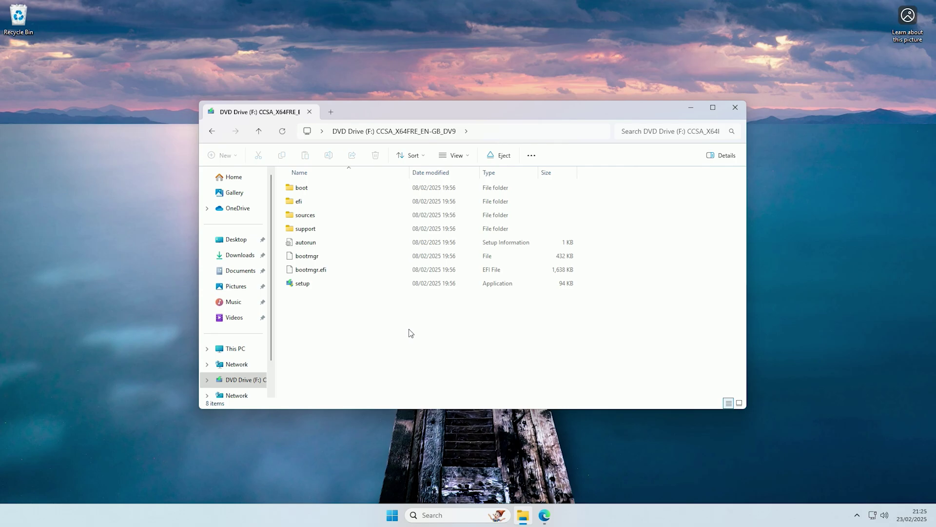
Step: Return from the mounted DVD Drive (F:) to the convert folder
click(212, 131)
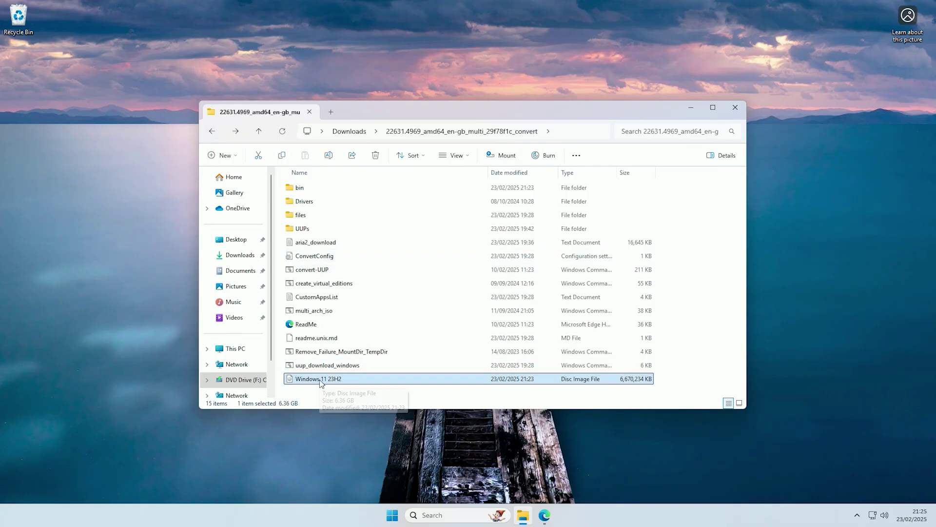